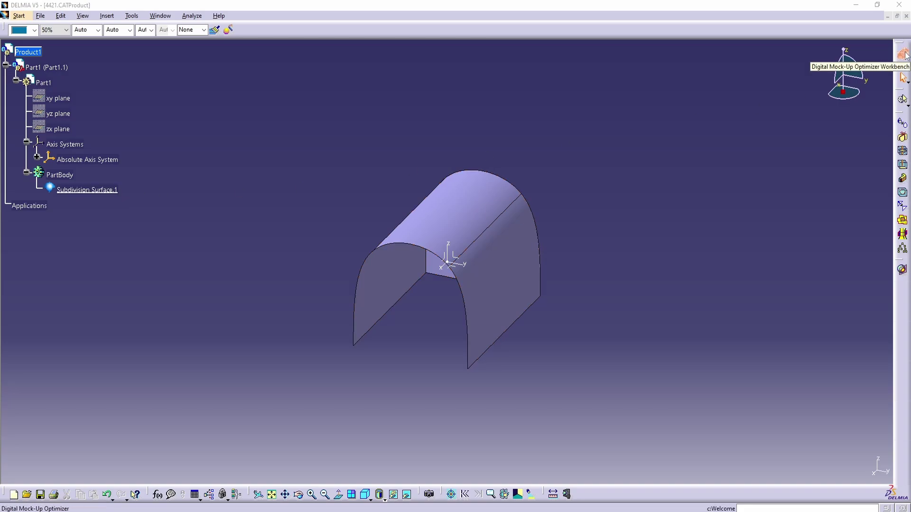
Start a Thickness computation on the arch part, keeping both offsets at 10mm.
{"action": "left_click", "coordinate": [903, 151]}
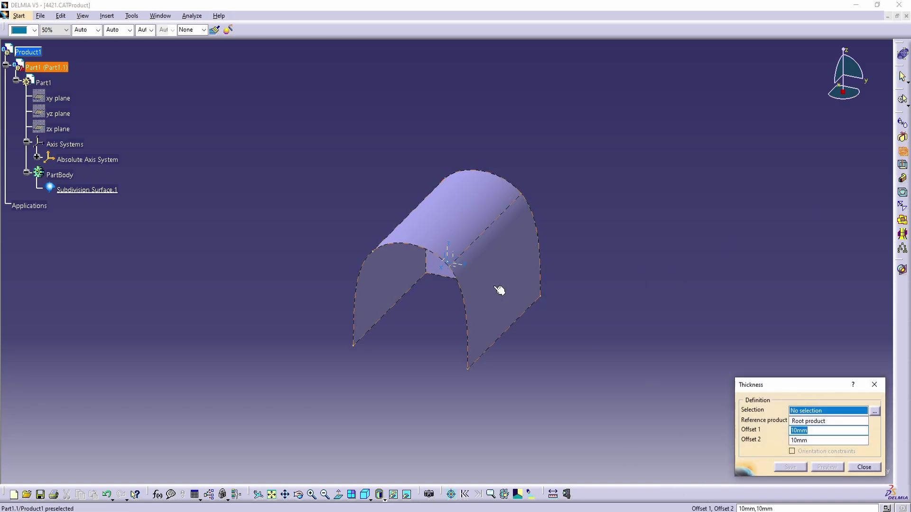
{"action": "left_click", "coordinate": [503, 290]}
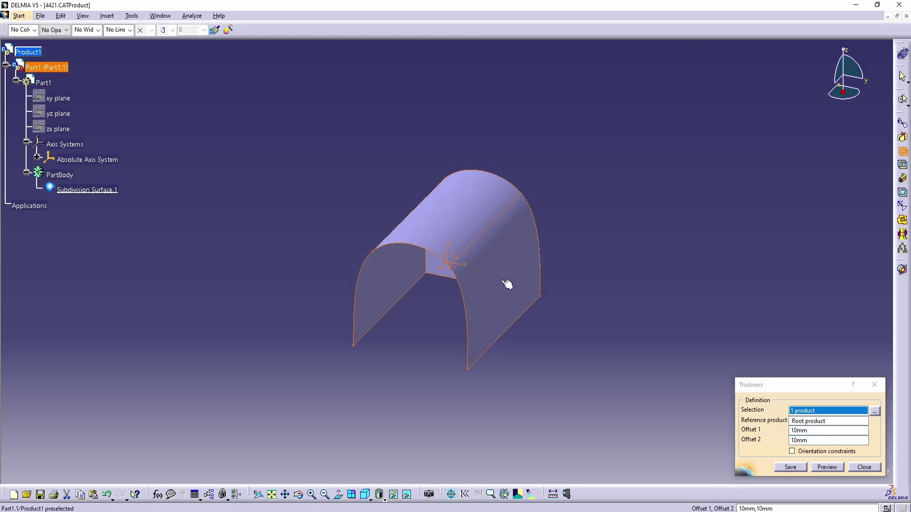
{"action": "scroll", "coordinate": [494, 378], "scroll_direction": "up", "scroll_amount": 2}
{"action": "middle_click_drag", "start_coordinate": [494, 378], "coordinate": [507, 272]}
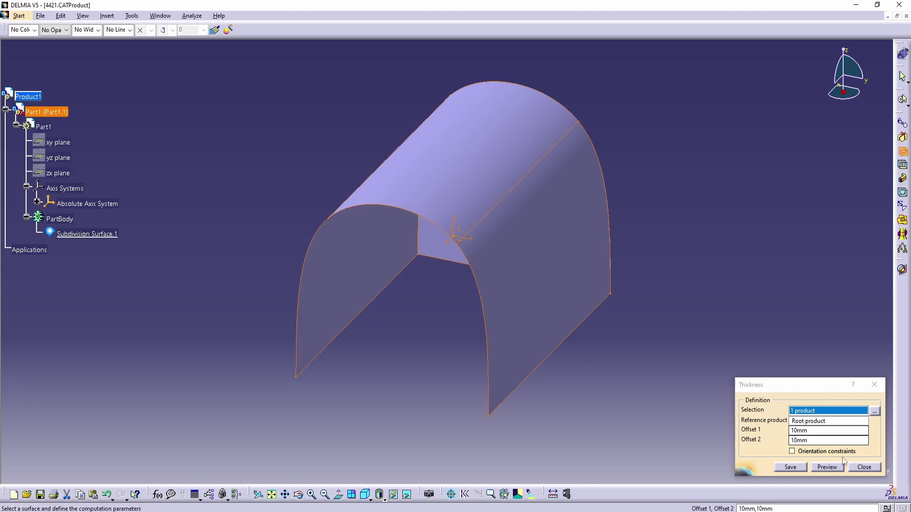
Preview the thickened arch, change Offset 2 to 2mm, and refresh the preview.
{"action": "left_click", "coordinate": [827, 467]}
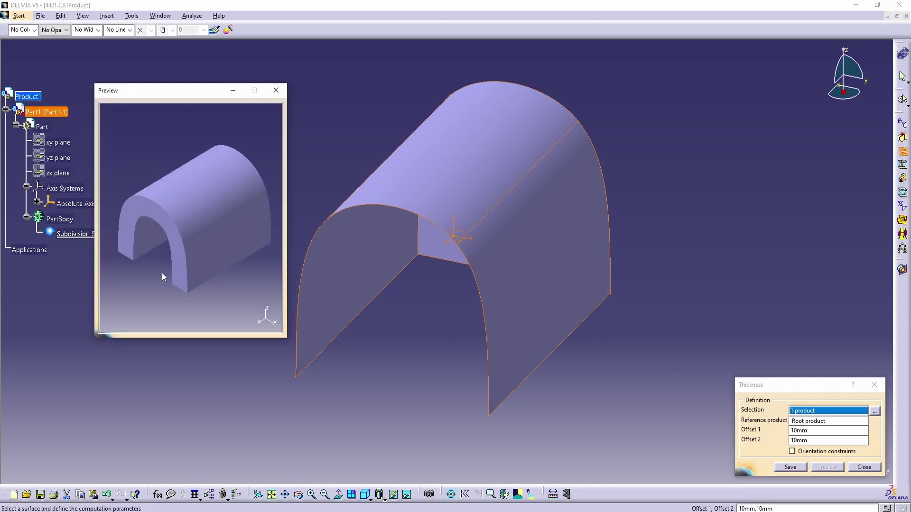
{"action": "middle_click_drag", "start_coordinate": [162, 276], "coordinate": [188, 232]}
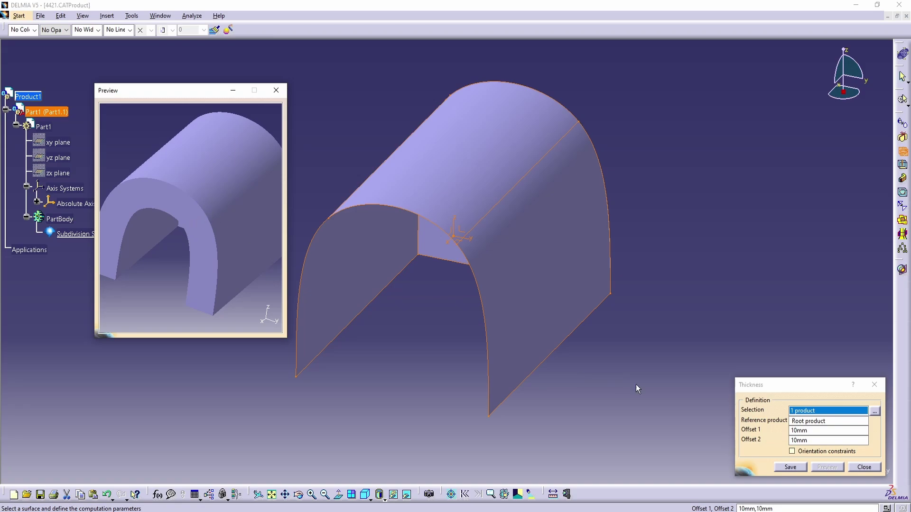
{"action": "double_click", "coordinate": [828, 441]}
{"action": "type", "text": "2mm"}
{"action": "left_click", "coordinate": [817, 466]}
{"action": "middle_click_drag", "start_coordinate": [220, 264], "coordinate": [222, 206]}
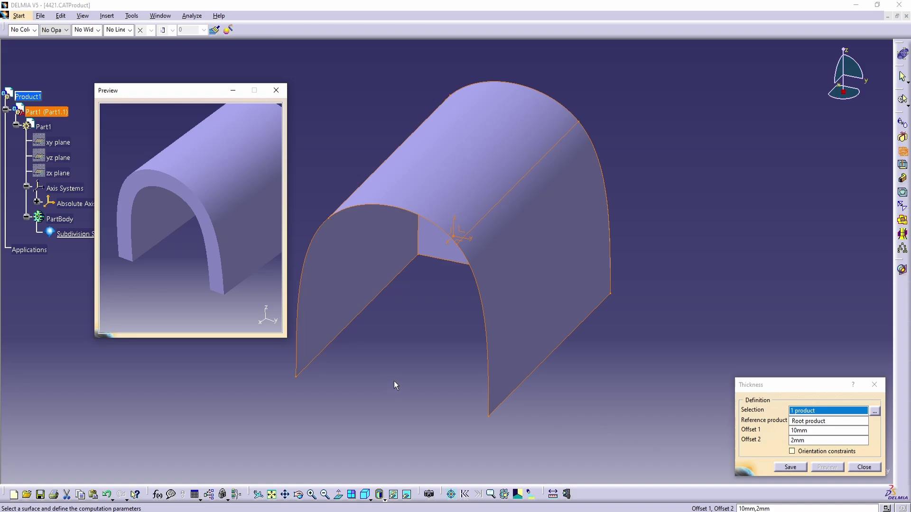
Close the Thickness dialog and activate Part1 for Part Design editing.
{"action": "left_click", "coordinate": [864, 468]}
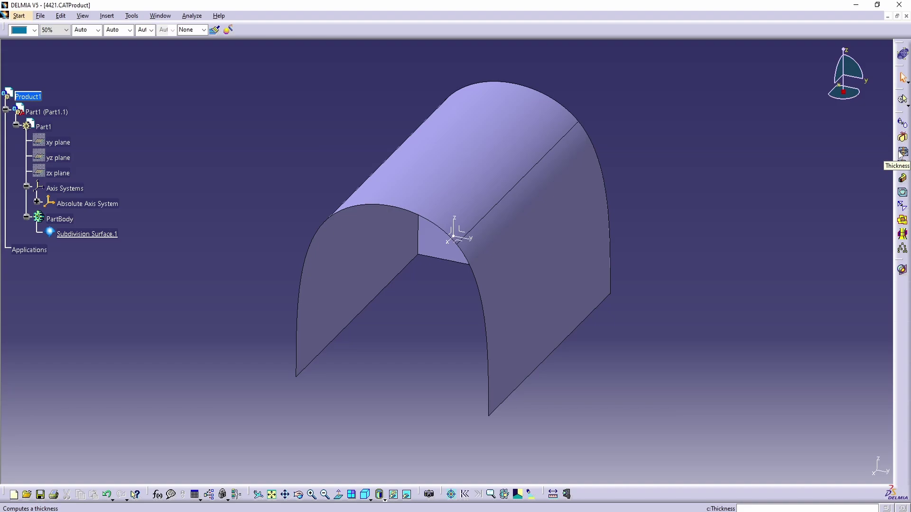
{"action": "double_click", "coordinate": [43, 127]}
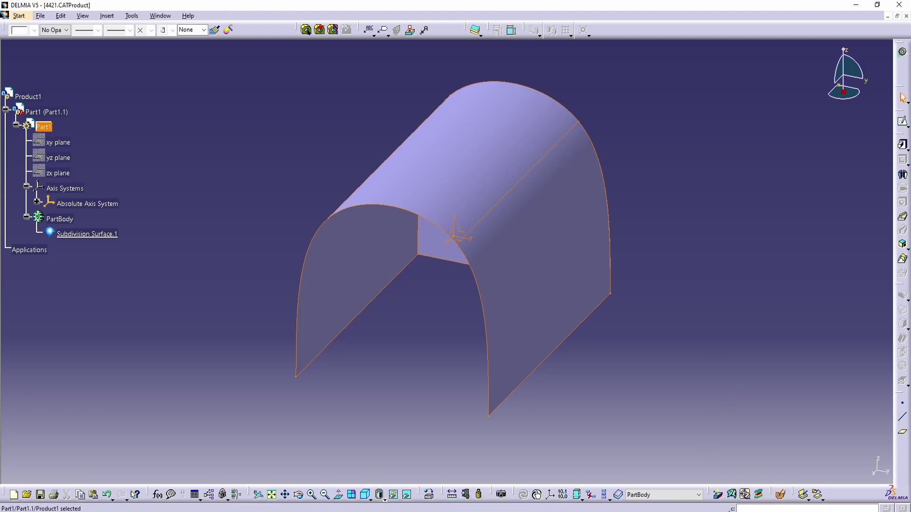
Launch the Thick Surface tool, opening ThickSurface.1's definition under PartBody.
{"action": "left_click", "coordinate": [476, 30]}
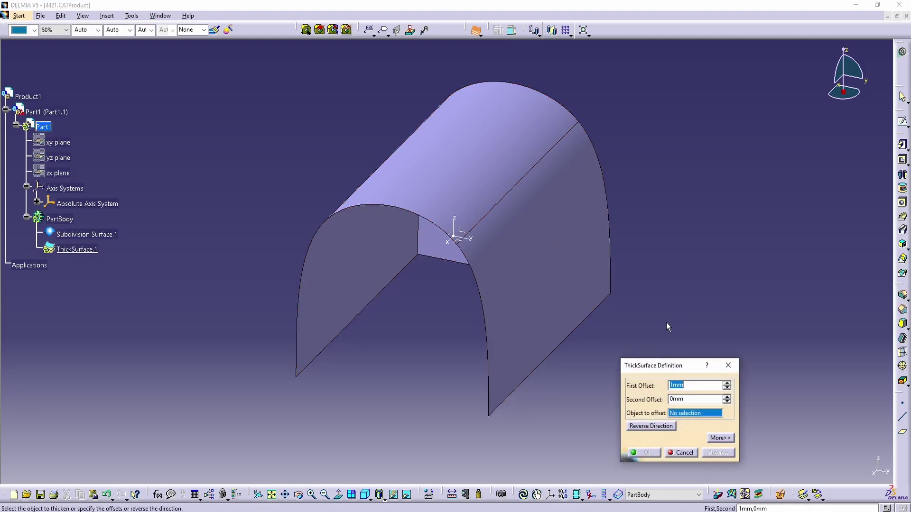
{"action": "left_click_drag", "start_coordinate": [664, 364], "coordinate": [737, 363]}
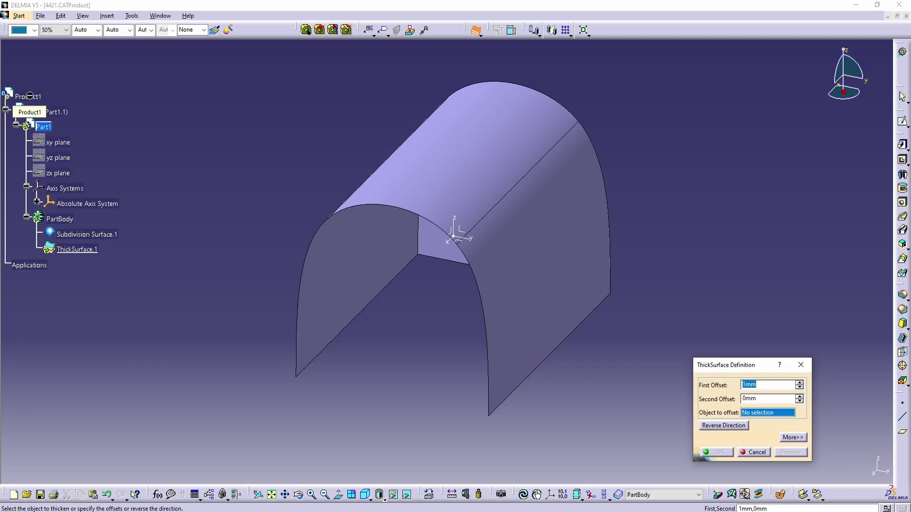
Offset Subdivision Surface.1 by 10mm and 2mm and preview the resulting shell.
{"action": "left_click", "coordinate": [431, 169]}
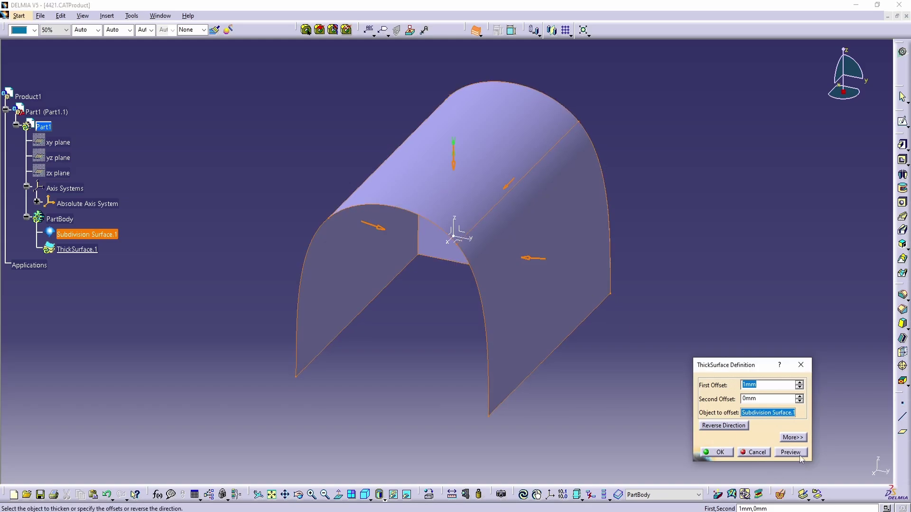
{"action": "type", "text": "10"}
{"action": "key", "text": "Tab"}
{"action": "type", "text": "2"}
{"action": "left_click", "coordinate": [801, 454]}
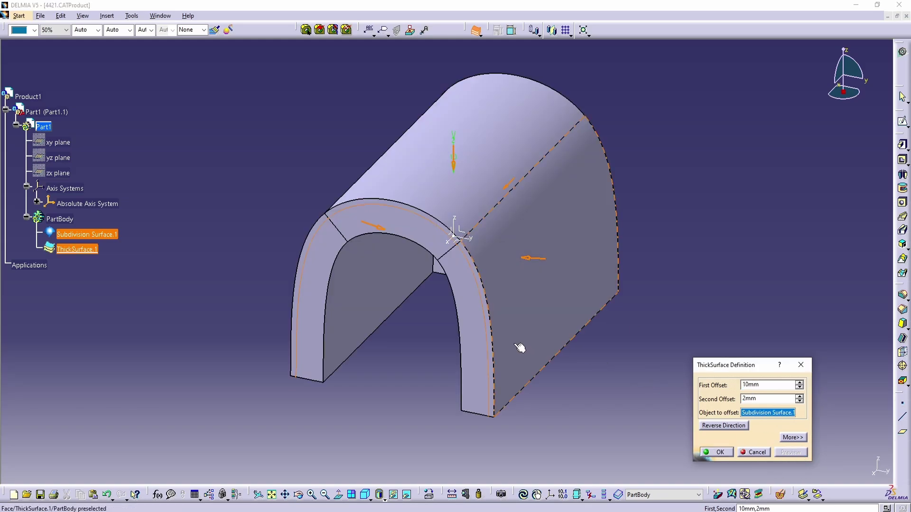
{"action": "middle_click_drag", "start_coordinate": [519, 347], "coordinate": [481, 278]}
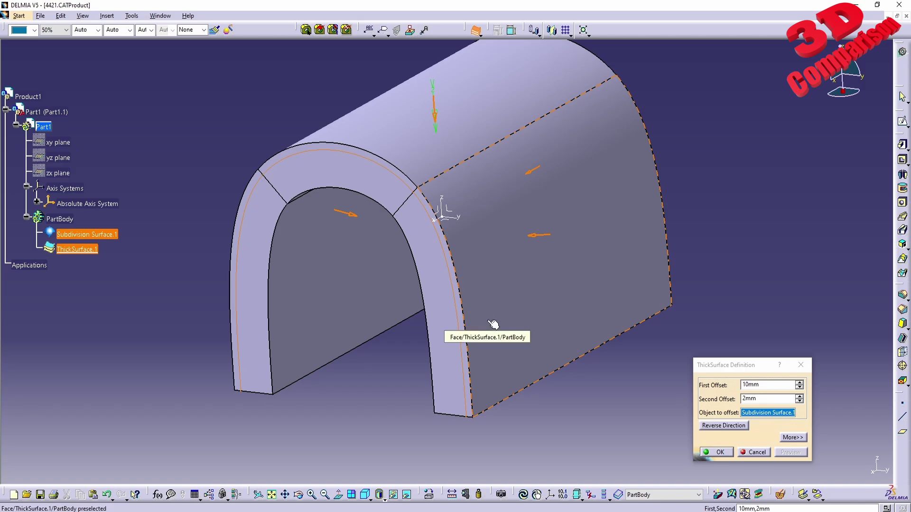
Switch to Wireframe (NHR) display and confirm the 10mm/2mm ThickSurface.1.
{"action": "left_click", "coordinate": [385, 500]}
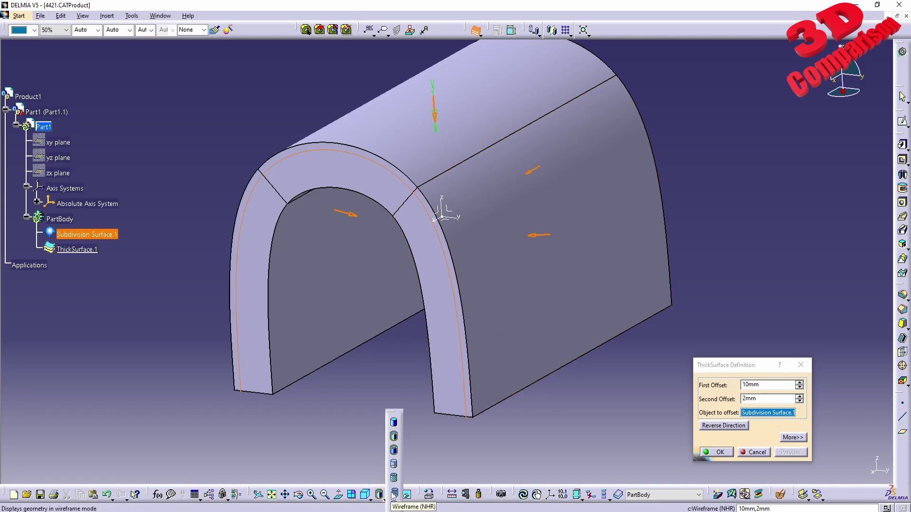
{"action": "left_click", "coordinate": [394, 493]}
{"action": "middle_click_drag", "start_coordinate": [567, 248], "coordinate": [493, 271]}
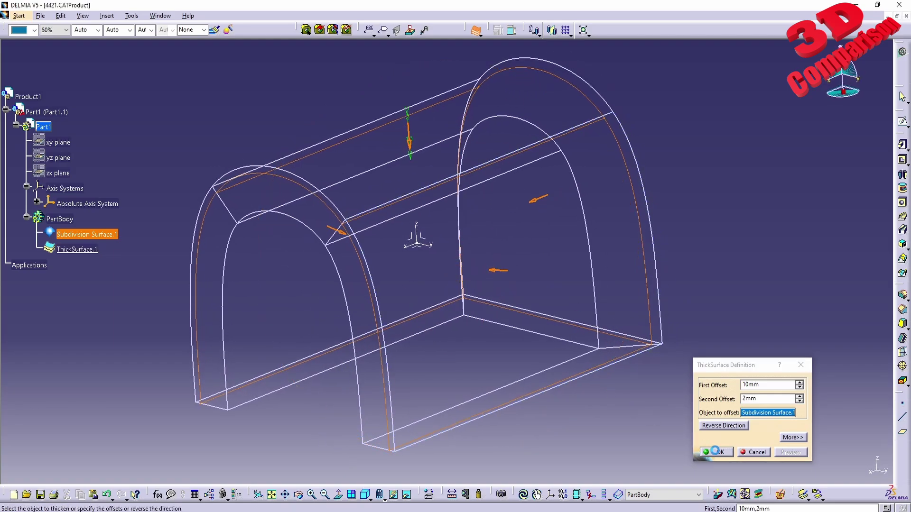
{"action": "left_click", "coordinate": [716, 451]}
{"action": "middle_click_drag", "start_coordinate": [220, 287], "coordinate": [323, 266]}
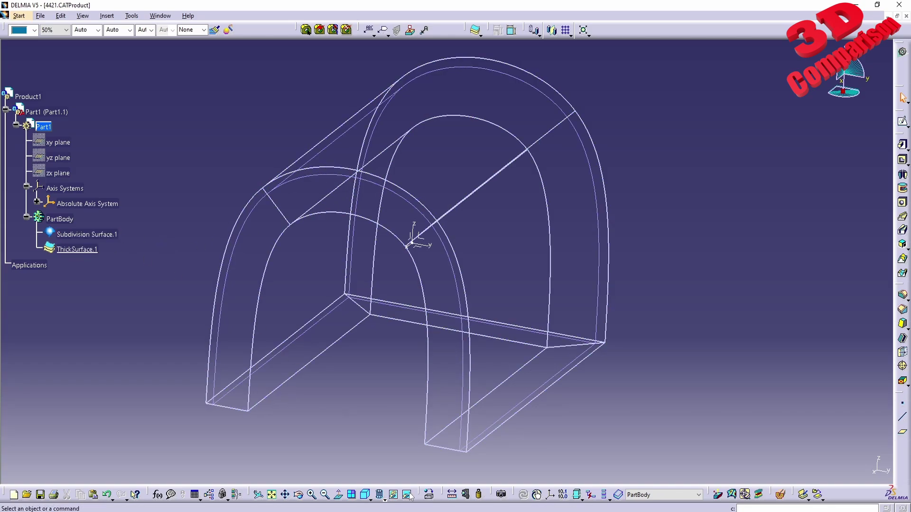
Restore Shading display and delete ThickSurface.1.
{"action": "left_click", "coordinate": [380, 495]}
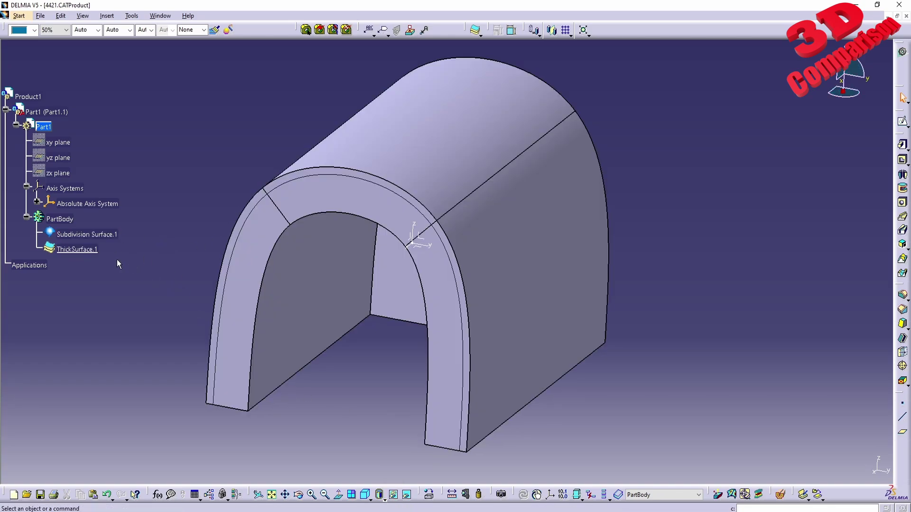
{"action": "left_click", "coordinate": [93, 250]}
{"action": "key", "text": "Delete"}
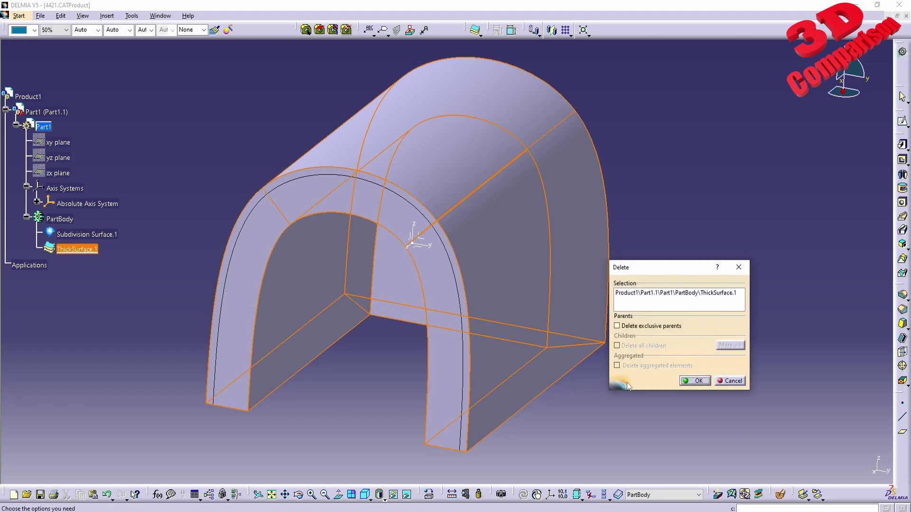
{"action": "left_click", "coordinate": [694, 380]}
Switch to the Generative Shape Design workbench via Start > Shape.
{"action": "left_click", "coordinate": [19, 16]}
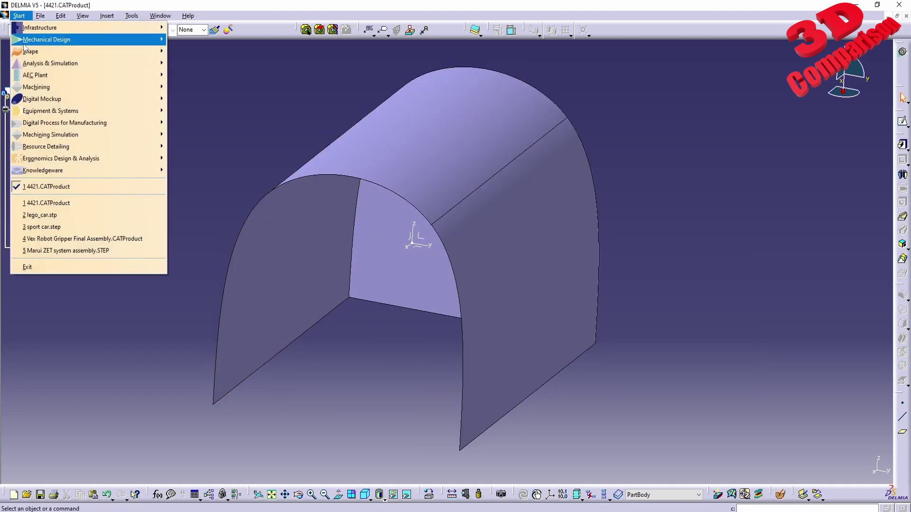
{"action": "mouse_move", "coordinate": [95, 51]}
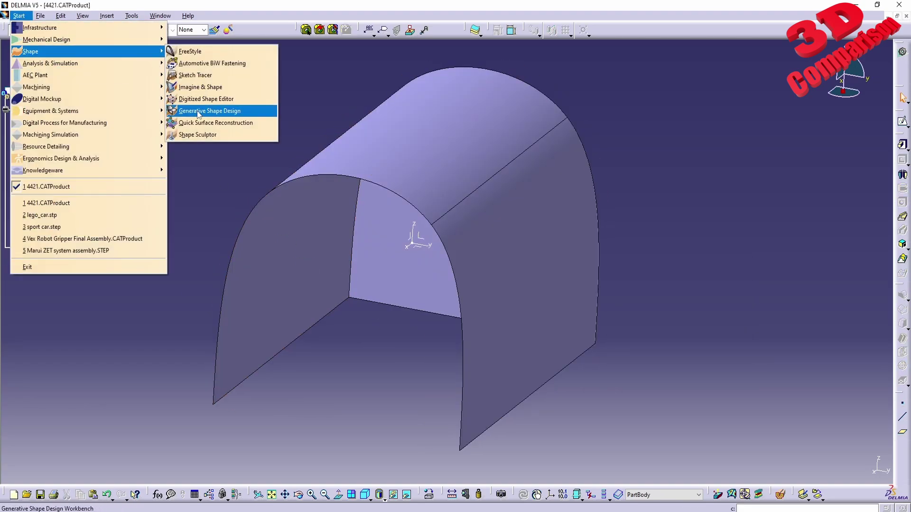
{"action": "left_click", "coordinate": [261, 112]}
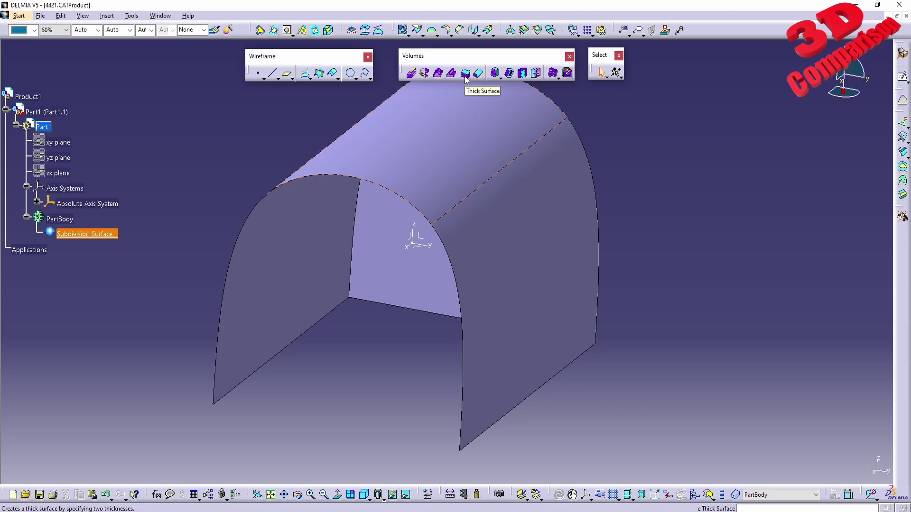
Create ThickSurface.2 on Subdivision Surface.1 with 10mm and 2mm offsets, previewing before confirming.
{"action": "left_click", "coordinate": [465, 74]}
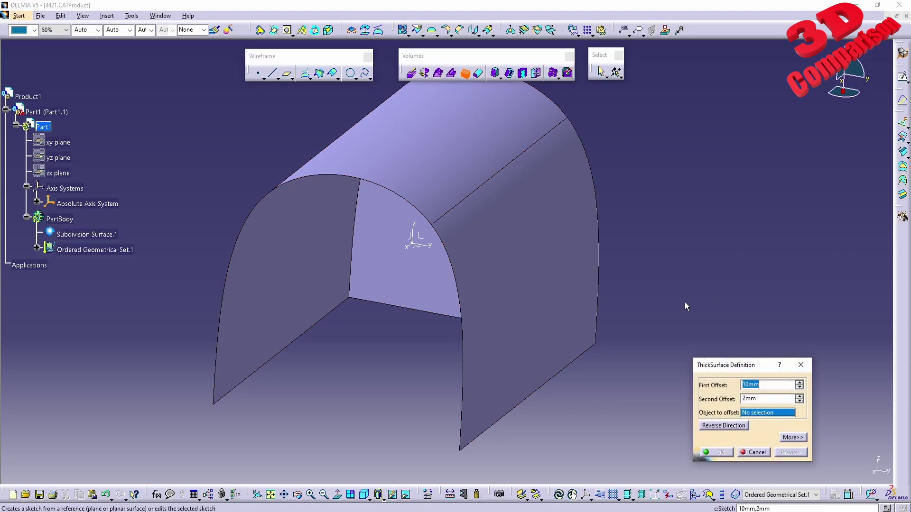
{"action": "left_click_drag", "start_coordinate": [743, 366], "coordinate": [678, 356]}
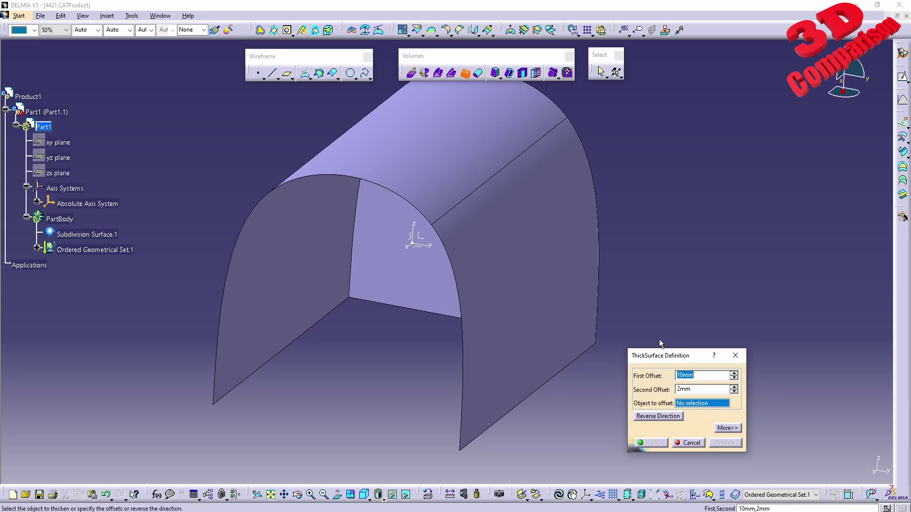
{"action": "left_click", "coordinate": [525, 264]}
{"action": "left_click", "coordinate": [729, 446]}
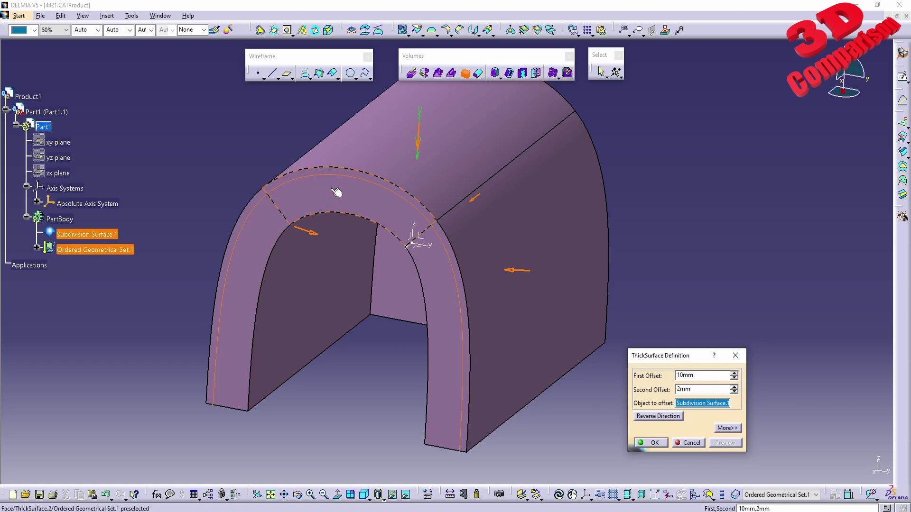
{"action": "middle_click_drag", "start_coordinate": [417, 261], "coordinate": [376, 284]}
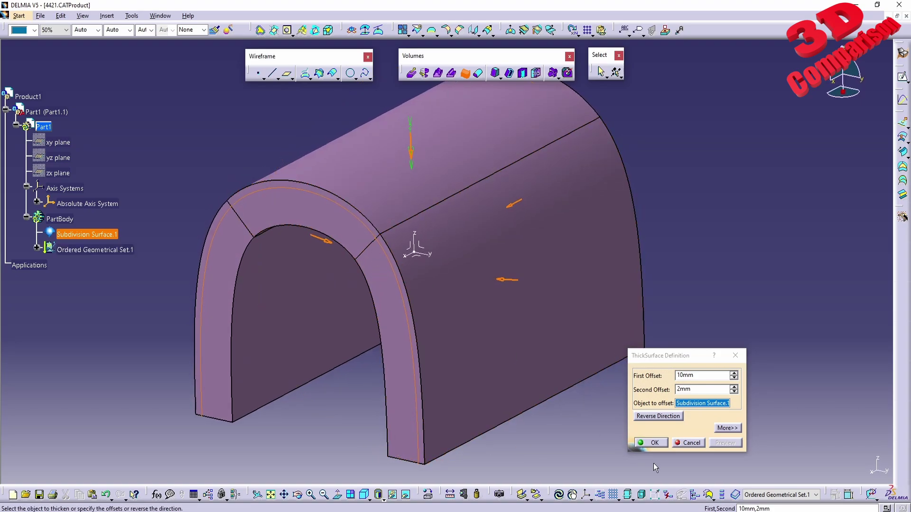
{"action": "left_click", "coordinate": [656, 444]}
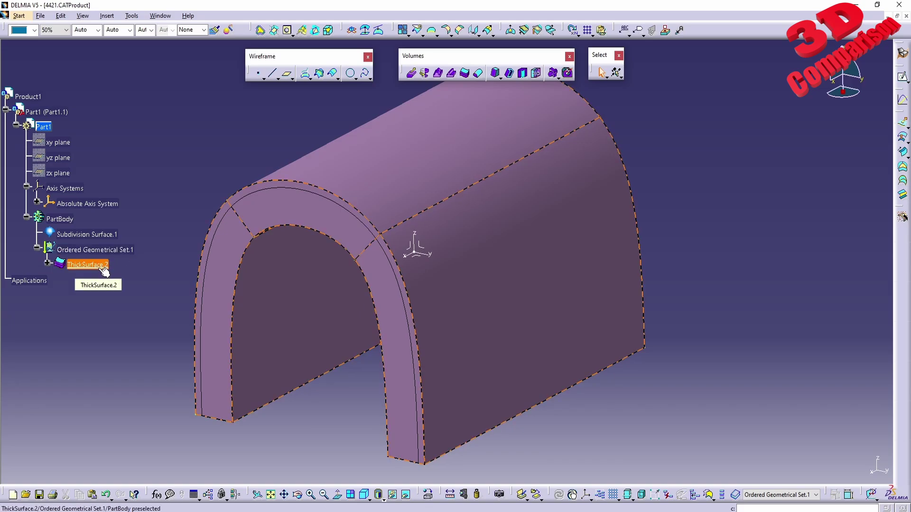
{"action": "left_click", "coordinate": [382, 498]}
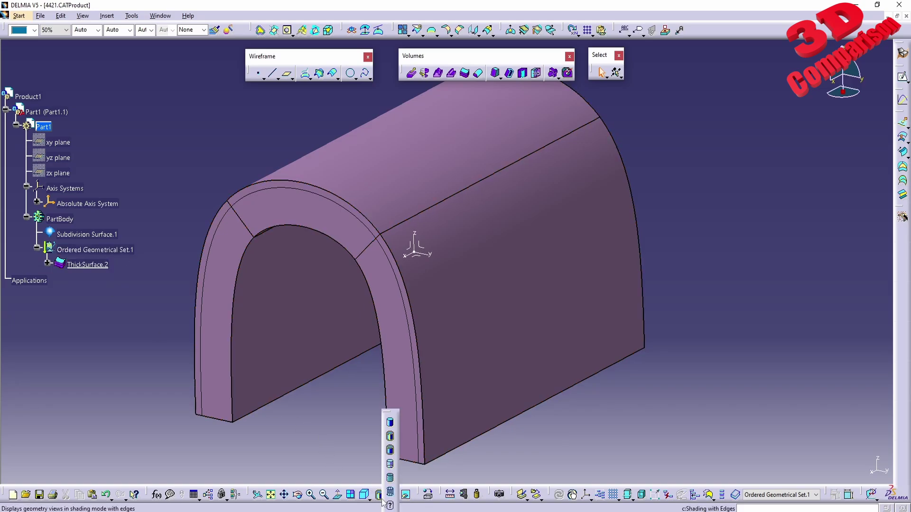
{"action": "left_click", "coordinate": [391, 494]}
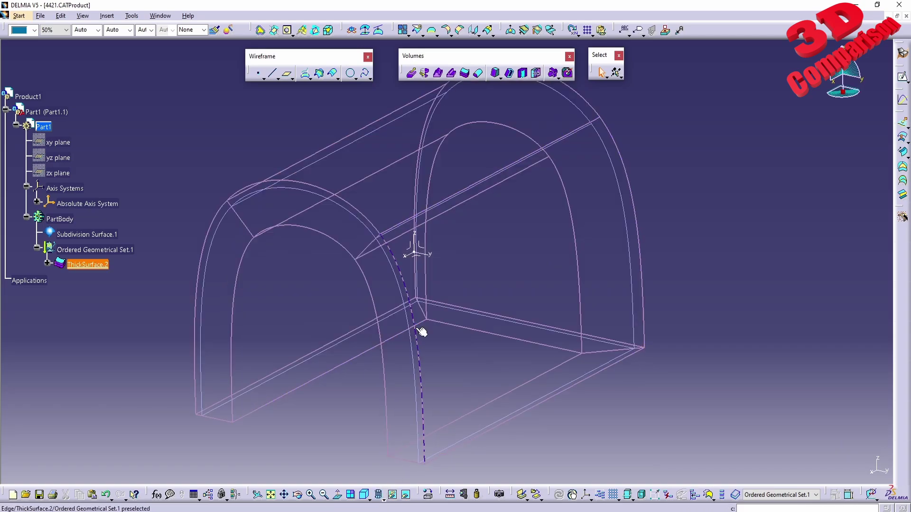
{"action": "middle_click_drag", "start_coordinate": [349, 324], "coordinate": [386, 308]}
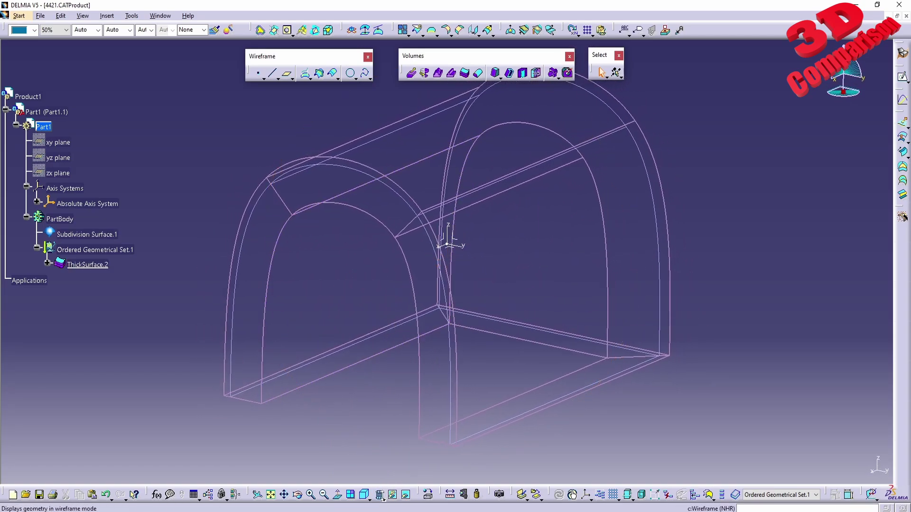
{"action": "left_click", "coordinate": [382, 499]}
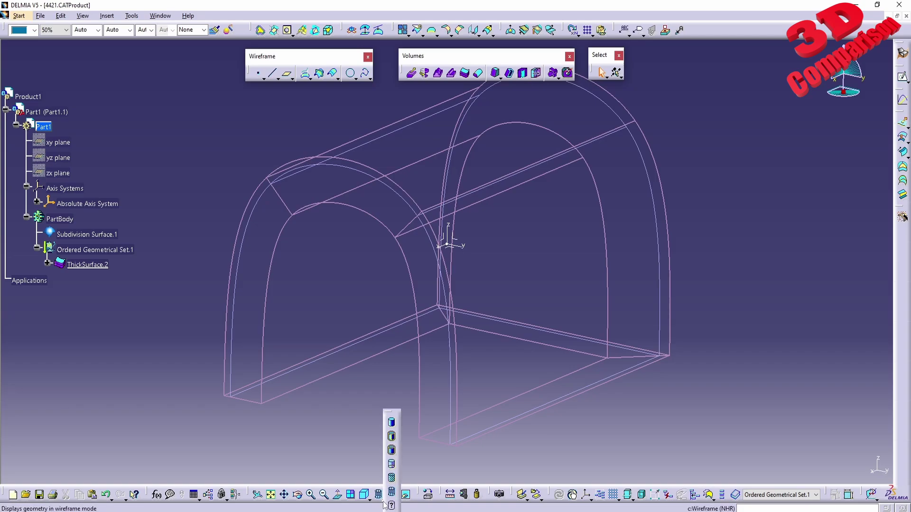
{"action": "left_click", "coordinate": [392, 437]}
{"action": "middle_click_drag", "start_coordinate": [381, 376], "coordinate": [301, 330]}
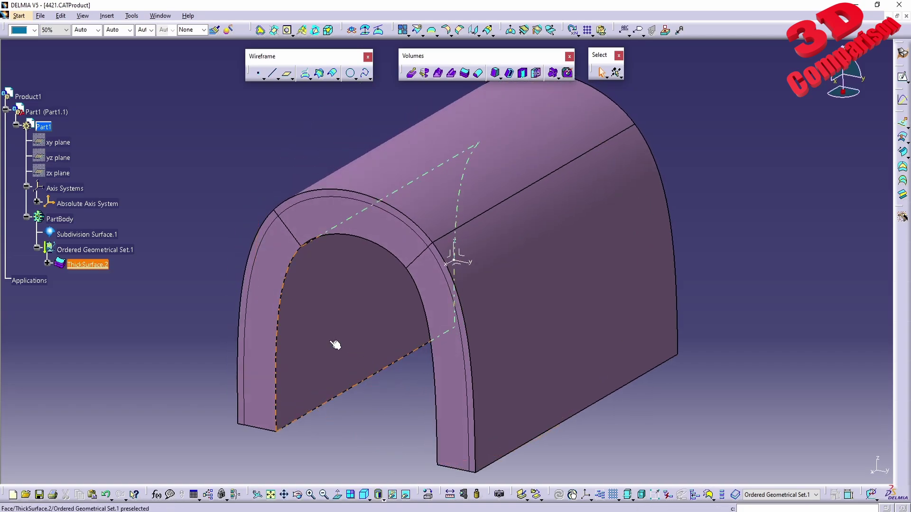
Run the DMU Thickness tool on Product1 with 10mm/2mm offsets and preview the result.
{"action": "left_click", "coordinate": [36, 94]}
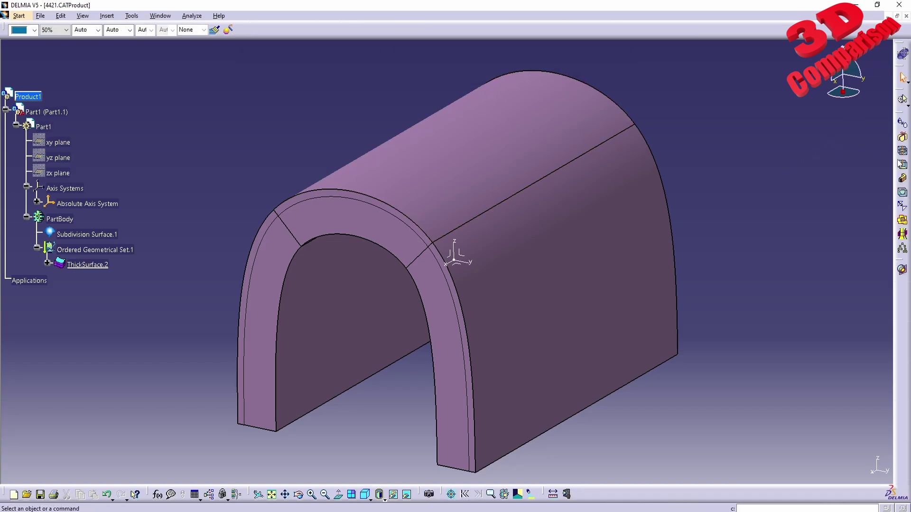
{"action": "left_click", "coordinate": [903, 153]}
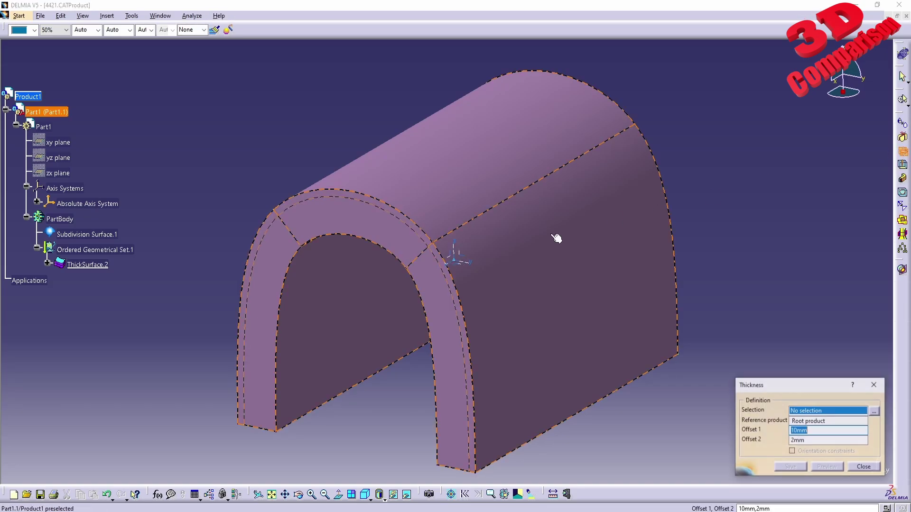
{"action": "left_click", "coordinate": [37, 98]}
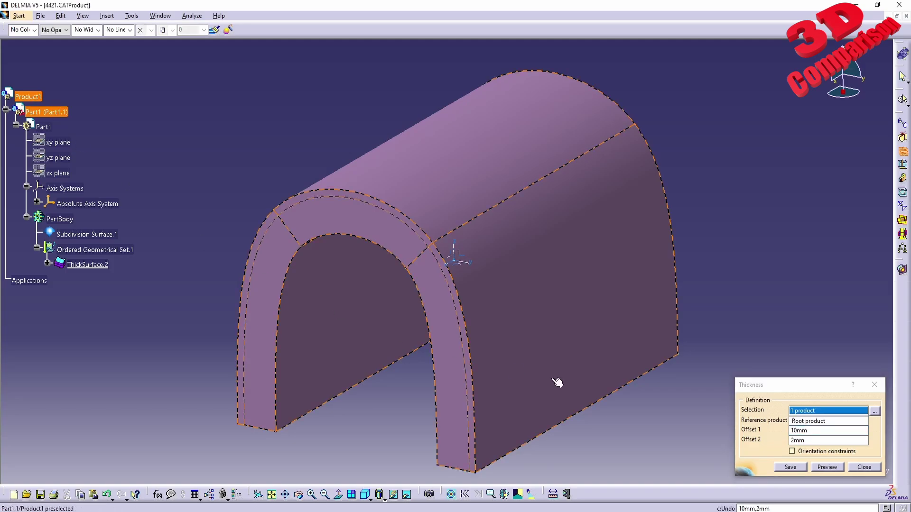
{"action": "double_click", "coordinate": [803, 431]}
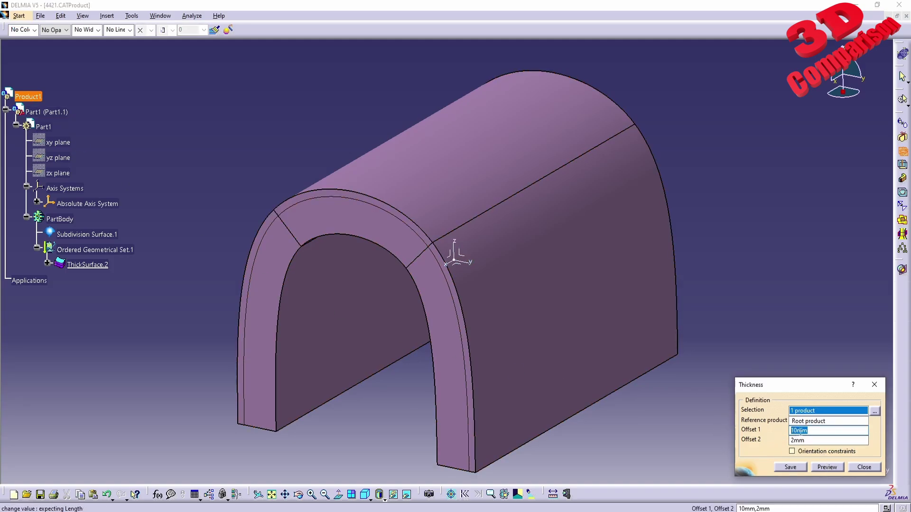
{"action": "left_click", "coordinate": [827, 468]}
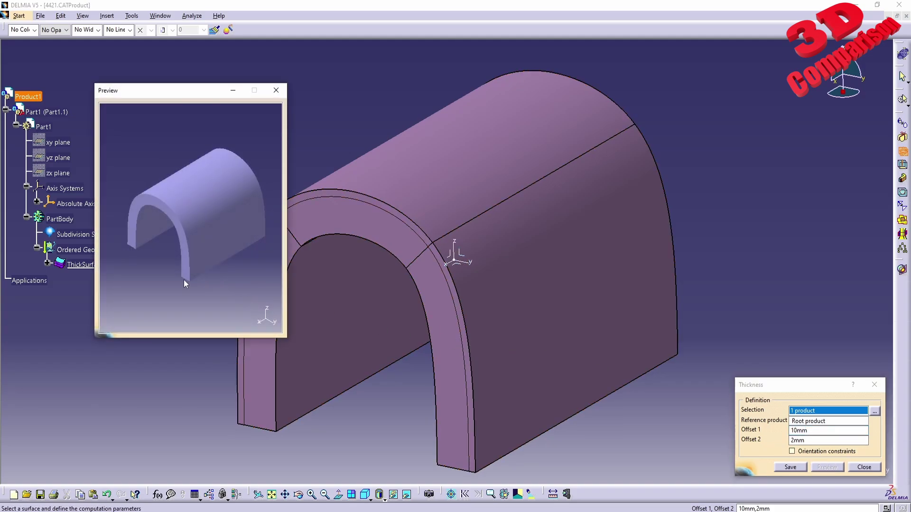
{"action": "middle_click_drag", "start_coordinate": [183, 279], "coordinate": [224, 249]}
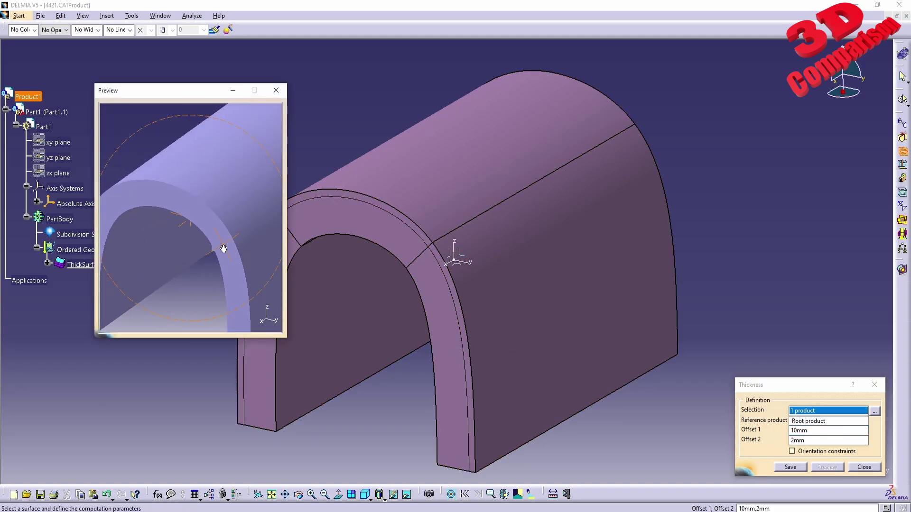
Save the thickness result to the Desktop as Product1_THICKNESS, type model.
{"action": "left_click", "coordinate": [790, 467]}
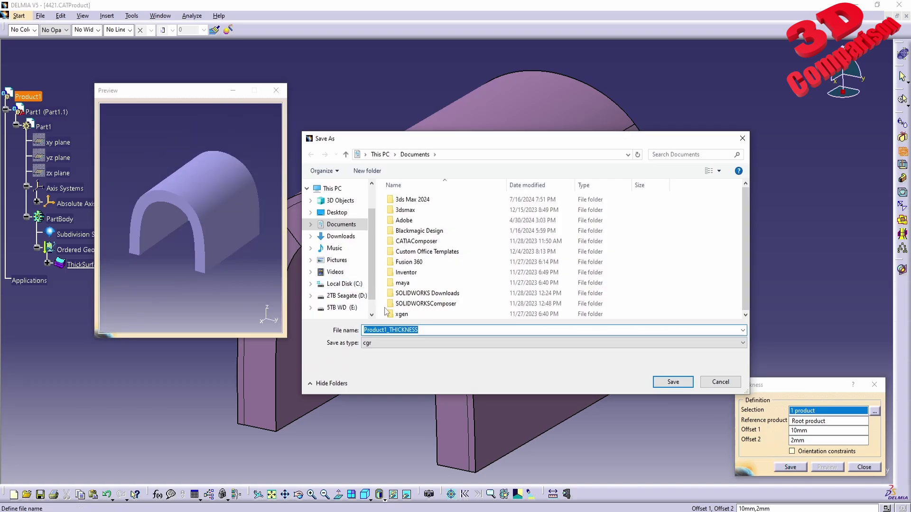
{"action": "left_click", "coordinate": [392, 343]}
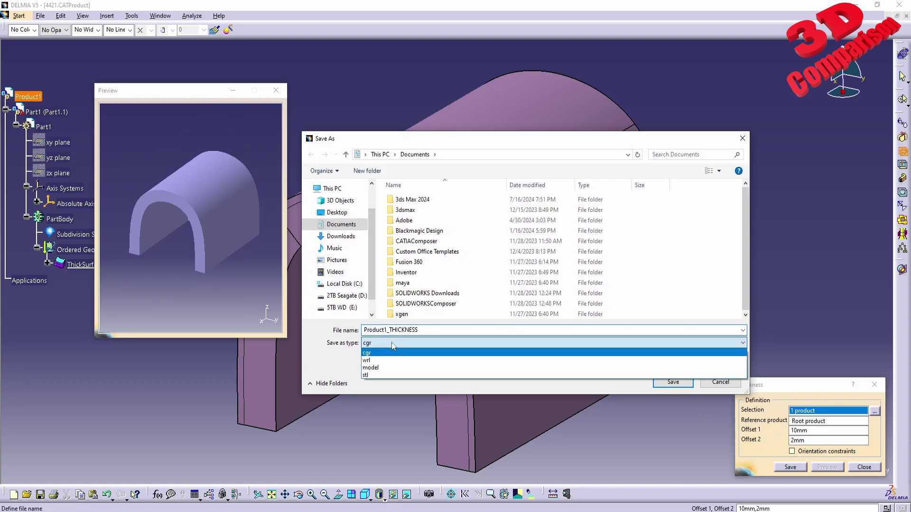
{"action": "left_click", "coordinate": [372, 367]}
{"action": "left_click", "coordinate": [336, 213]}
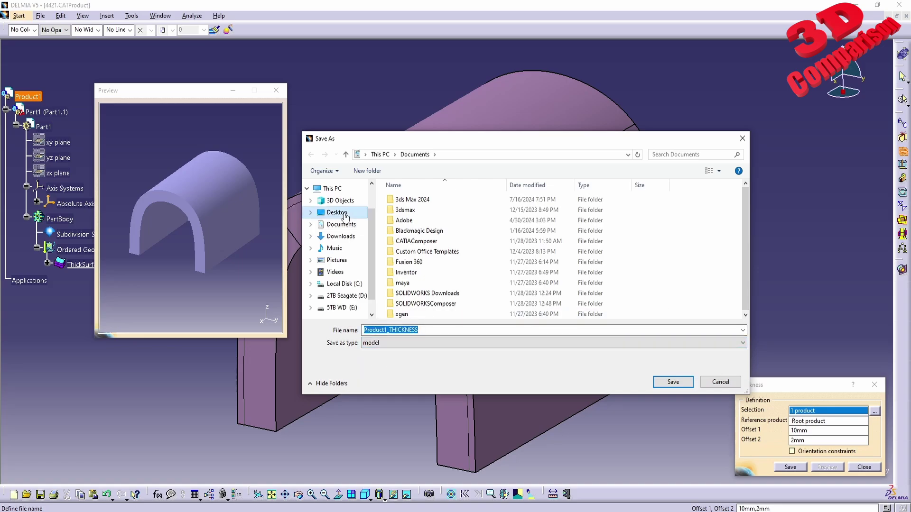
{"action": "left_click", "coordinate": [672, 382]}
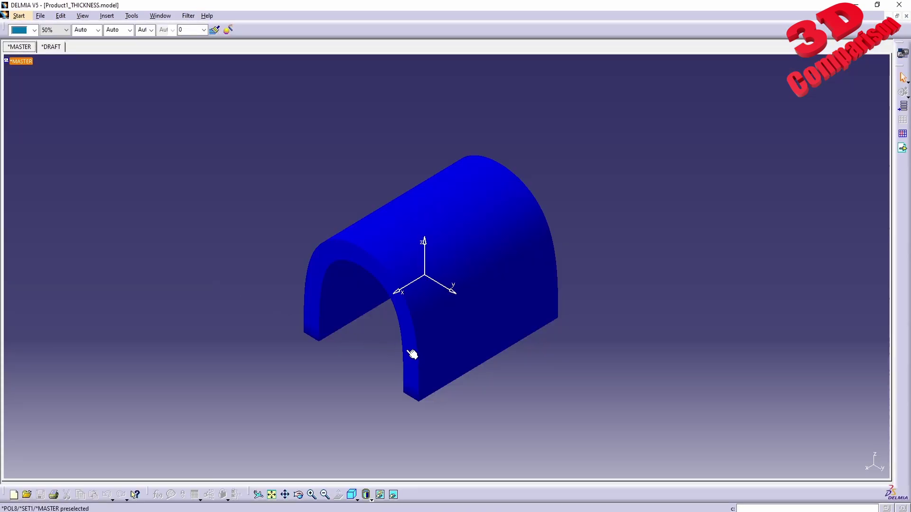
Rotate the meshed arch and inspect its triangles in Wireframe display mode.
{"action": "mouse_move", "coordinate": [412, 355]}
{"action": "middle_mouse_down"}
{"action": "mouse_move", "coordinate": [175, 248]}
{"action": "mouse_move", "coordinate": [155, 206]}
{"action": "middle_mouse_up"}
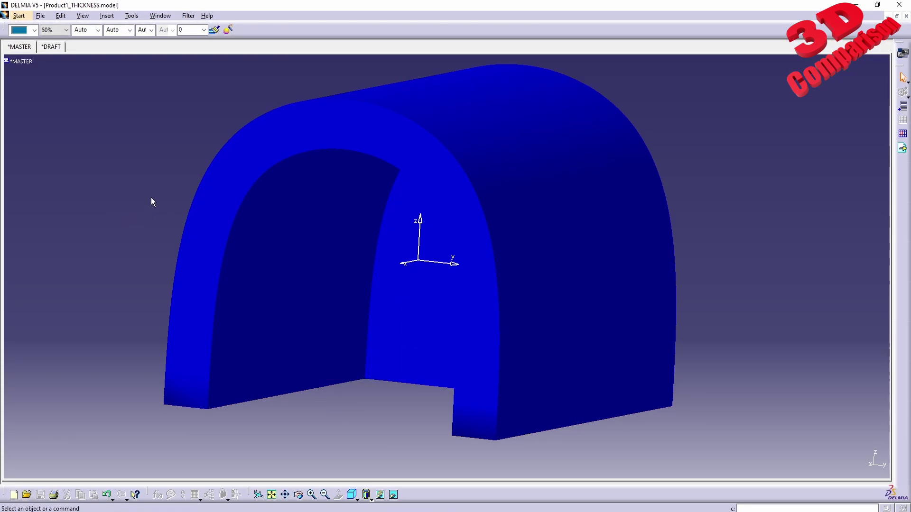
{"action": "middle_click_drag", "start_coordinate": [459, 190], "coordinate": [409, 198]}
{"action": "left_click", "coordinate": [371, 499]}
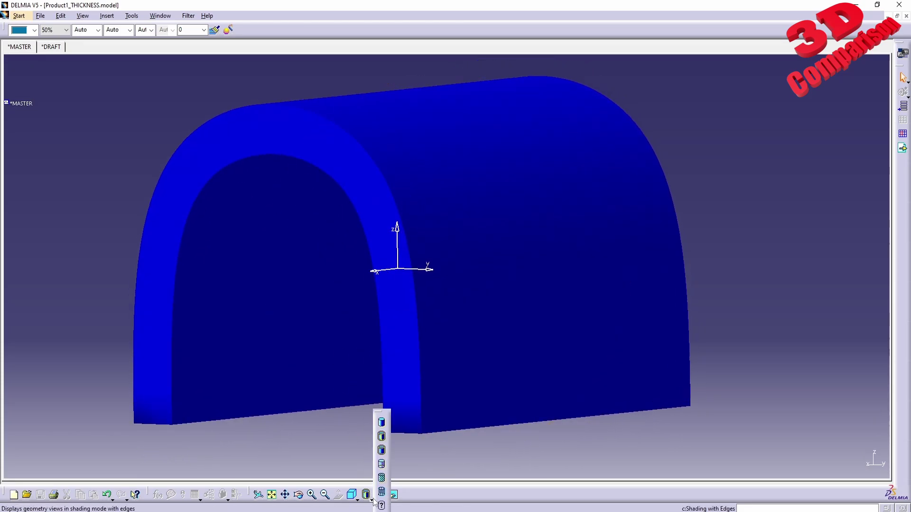
{"action": "left_click", "coordinate": [381, 494]}
{"action": "middle_click_drag", "start_coordinate": [435, 346], "coordinate": [350, 360]}
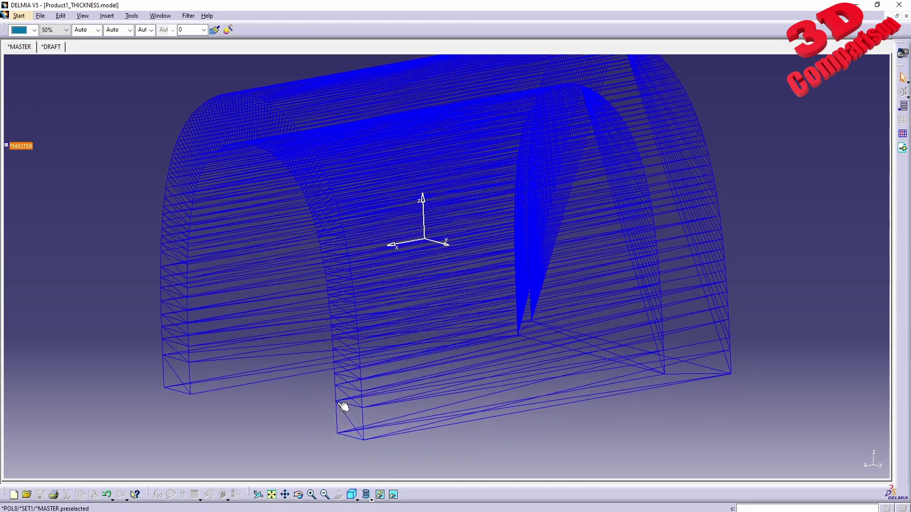
Return the mesh to Shading display and rotate the solid arch.
{"action": "left_click", "coordinate": [372, 498]}
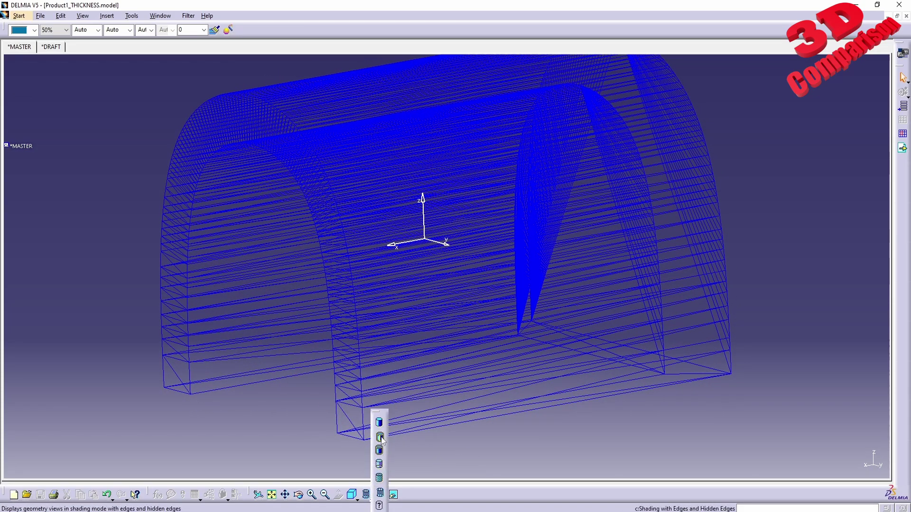
{"action": "left_click", "coordinate": [382, 440]}
{"action": "middle_click_drag", "start_coordinate": [354, 278], "coordinate": [385, 295]}
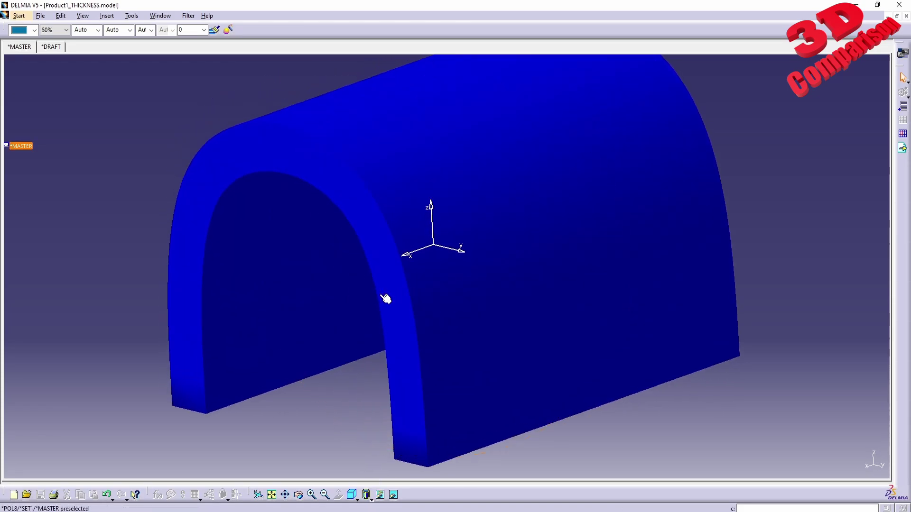
Switch to the 4421.CATProduct window via the Window menu and rotate the purple arch.
{"action": "left_click", "coordinate": [161, 16]}
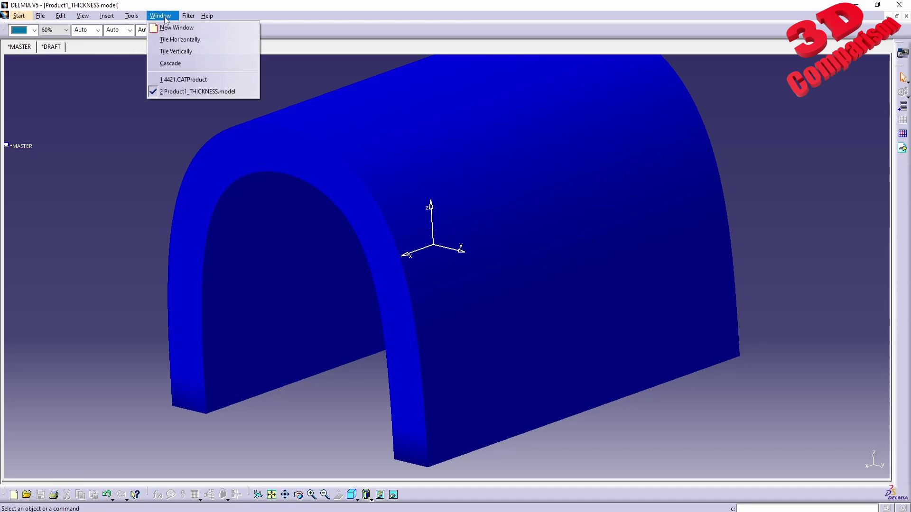
{"action": "left_click", "coordinate": [193, 79]}
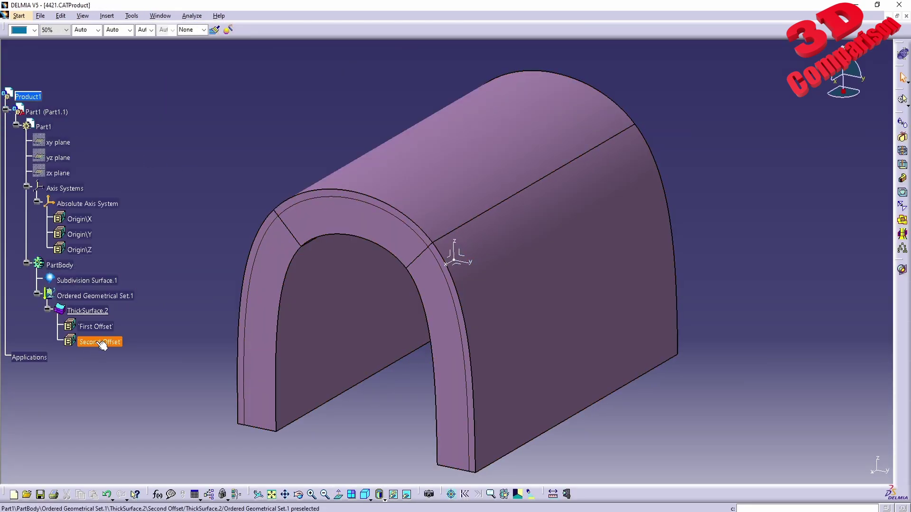
{"action": "middle_click_drag", "start_coordinate": [351, 346], "coordinate": [323, 319]}
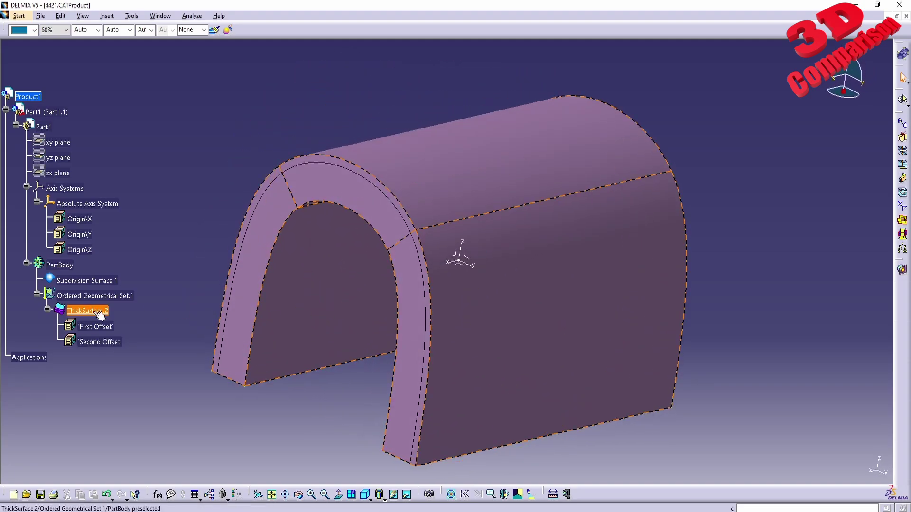